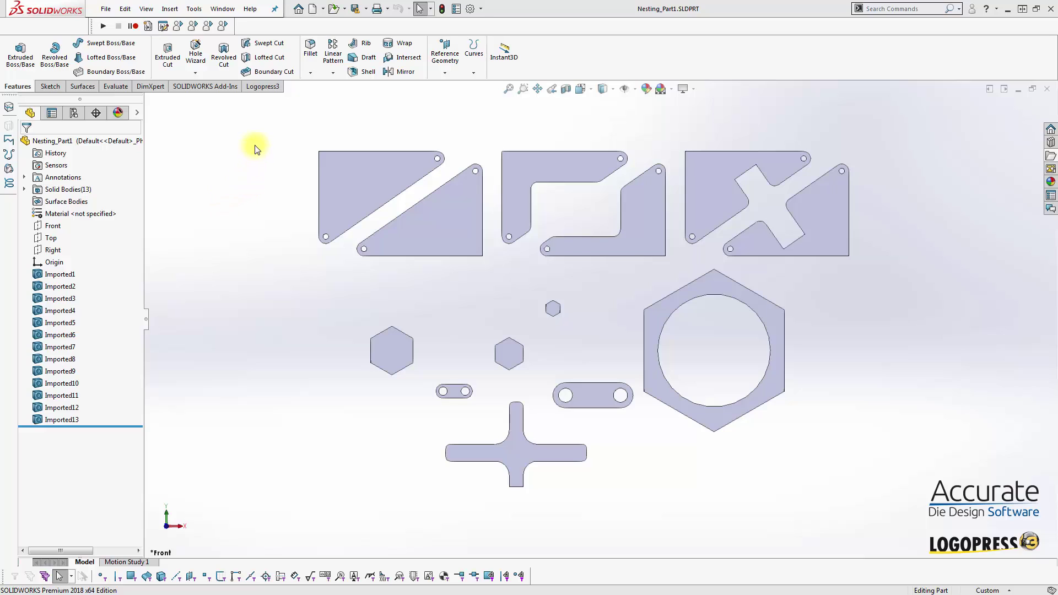
On the Logopress3 tab, inspect the imported bodies, including the Imported1 triangle, in the tree.
click(255, 88)
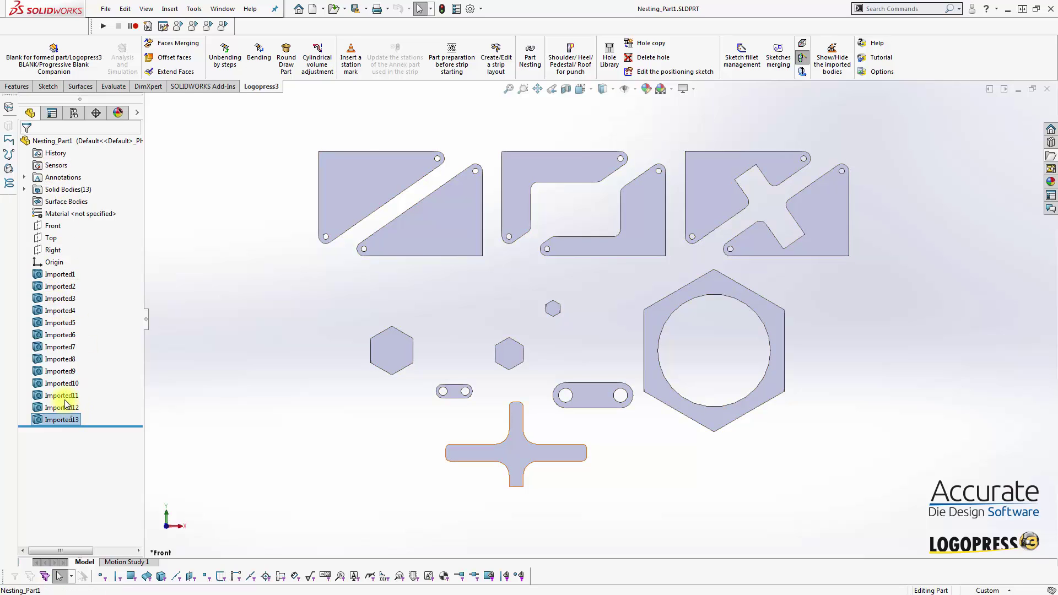
click(60, 335)
click(59, 274)
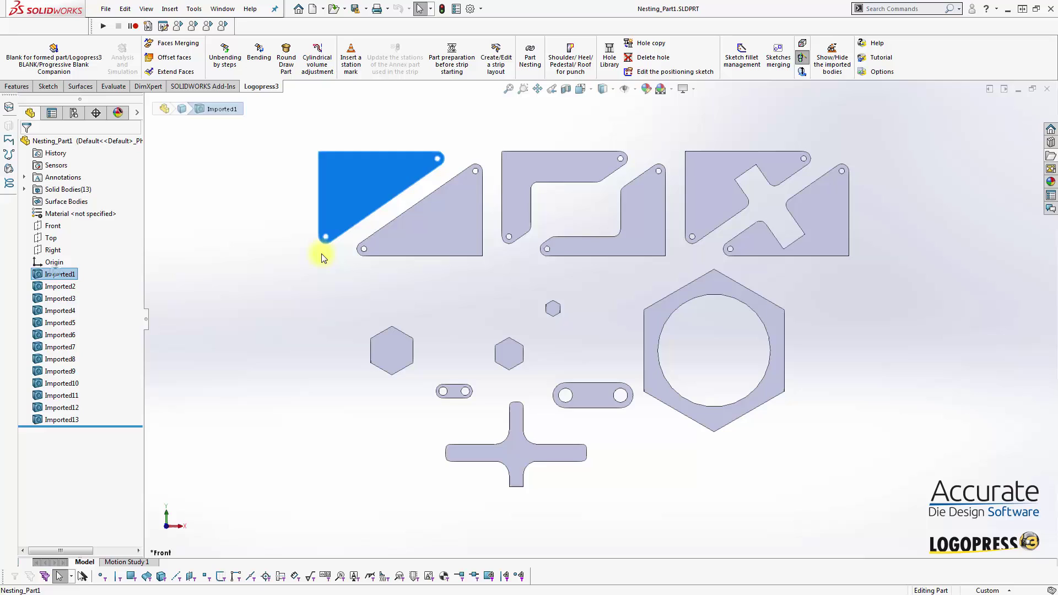
click(312, 266)
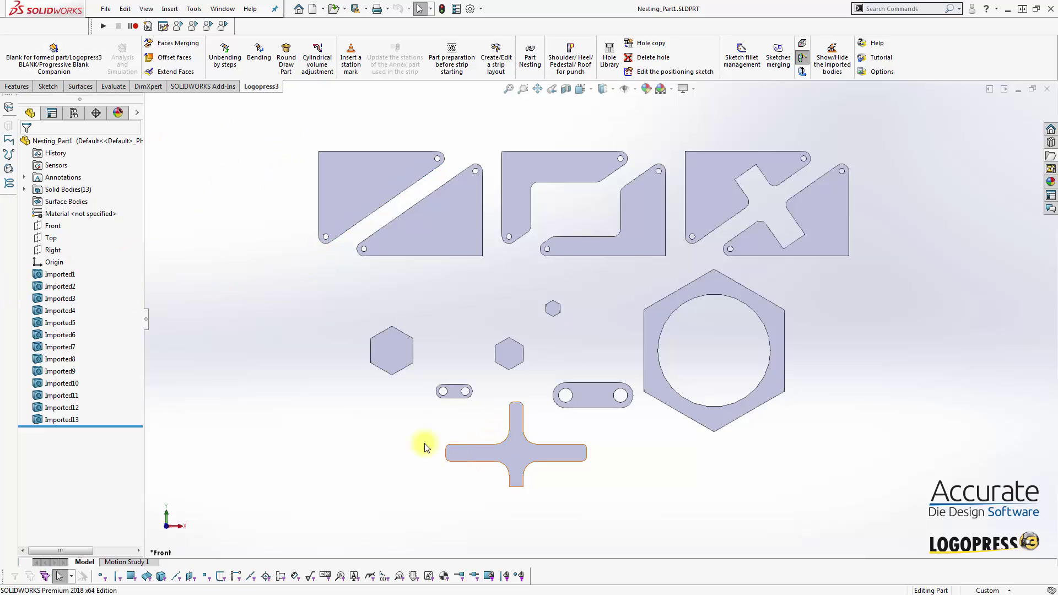
Start Part Nesting and add all 13 imported faces as parts to nest.
click(530, 60)
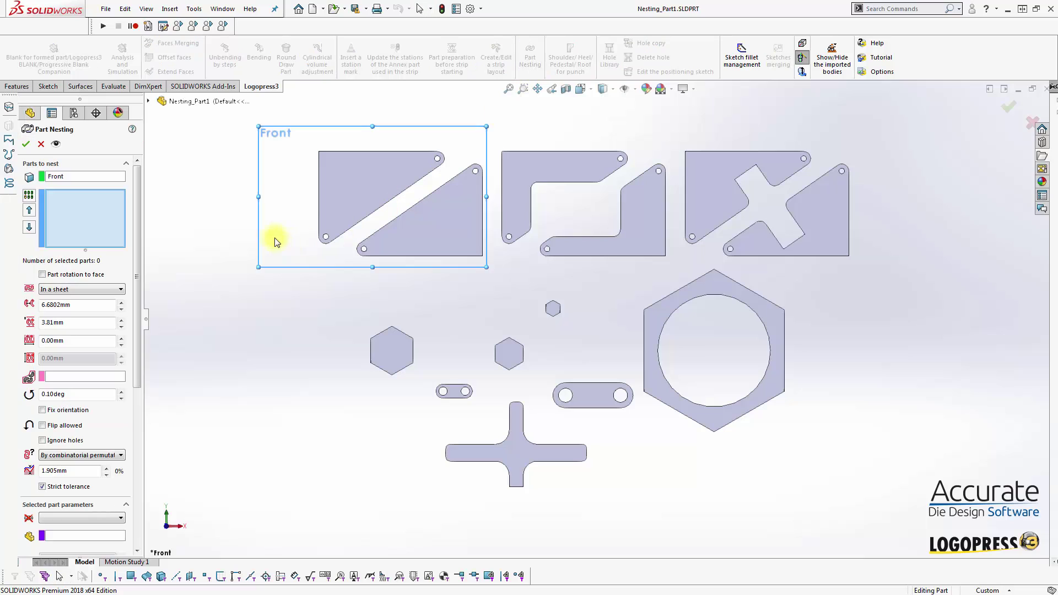
scroll(619, 324, up, 3)
scroll(748, 277, down, 3)
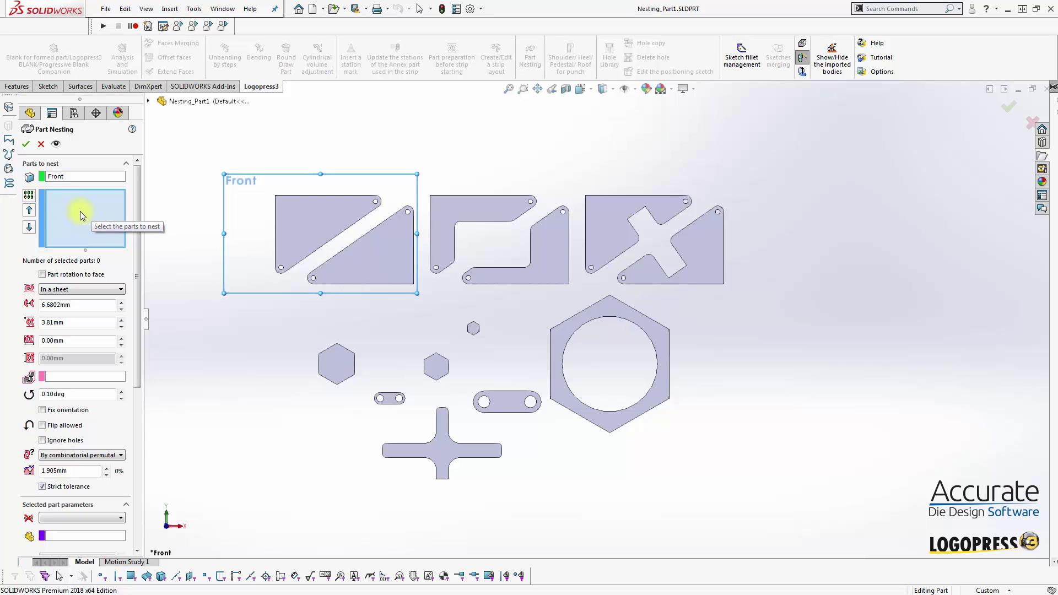
click(31, 197)
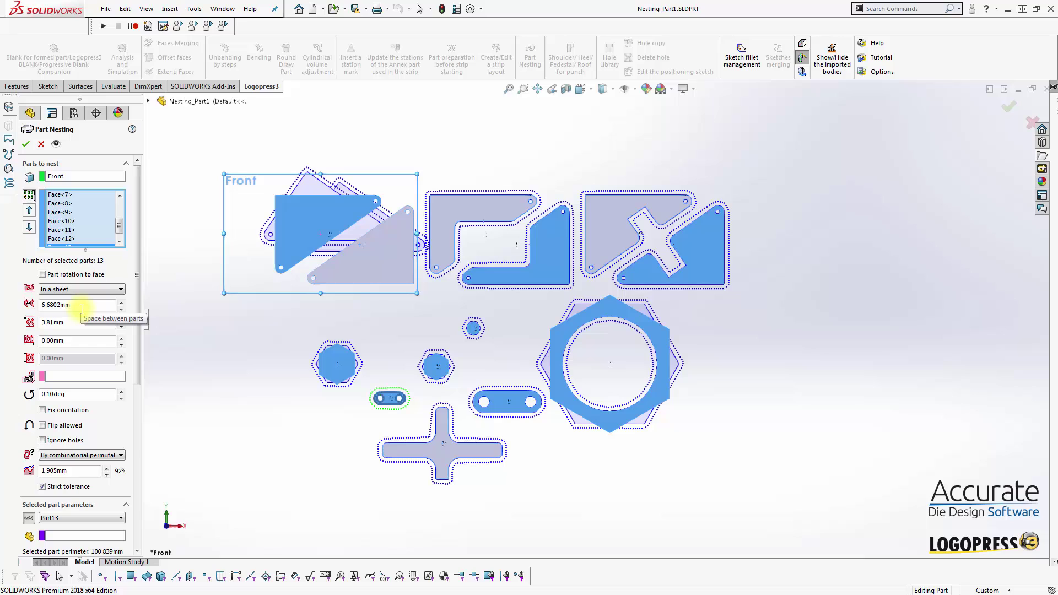
Set 5 mm spacing between parts and 10 mm external boundaries clearance.
double_click(82, 309)
text(5)
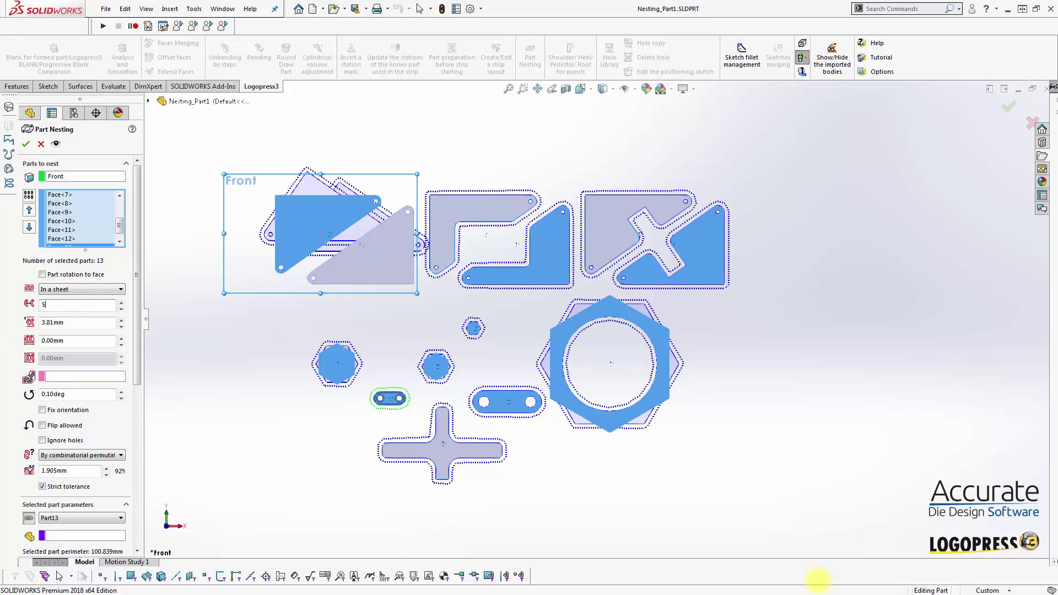
key(Return)
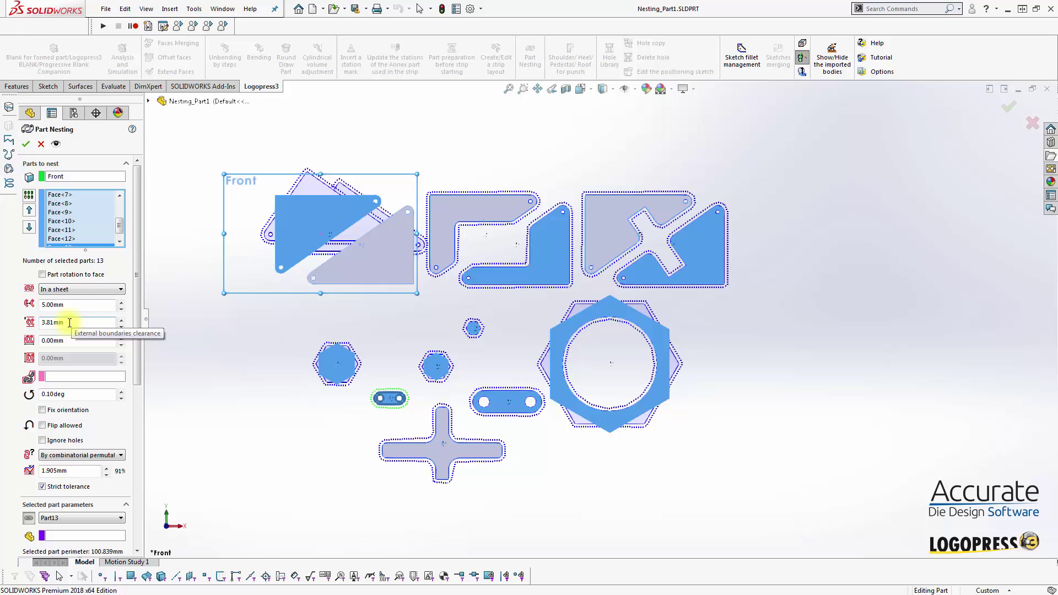
double_click(69, 323)
text(10)
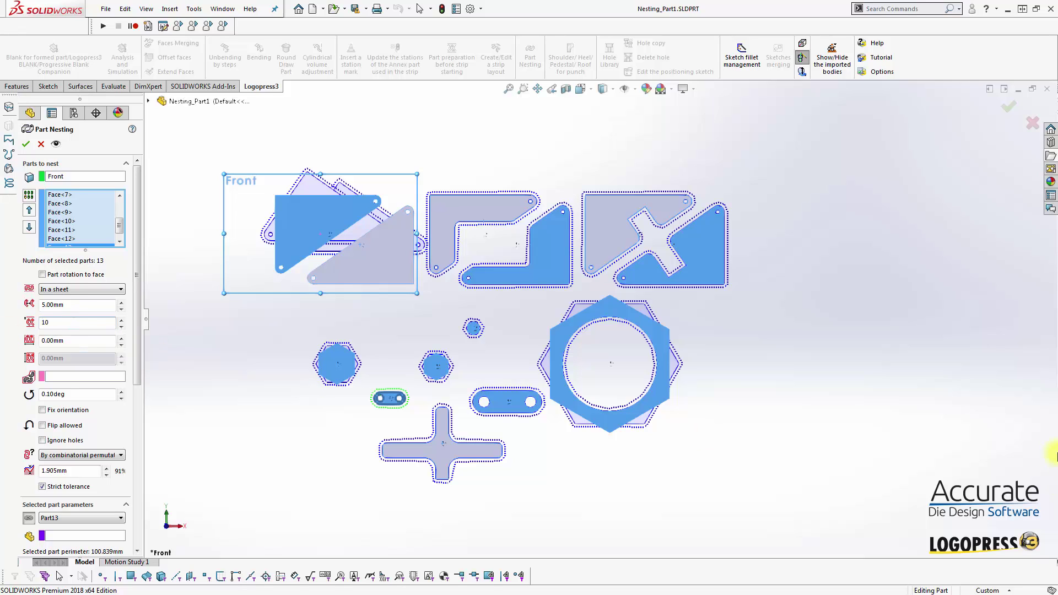
key(Return)
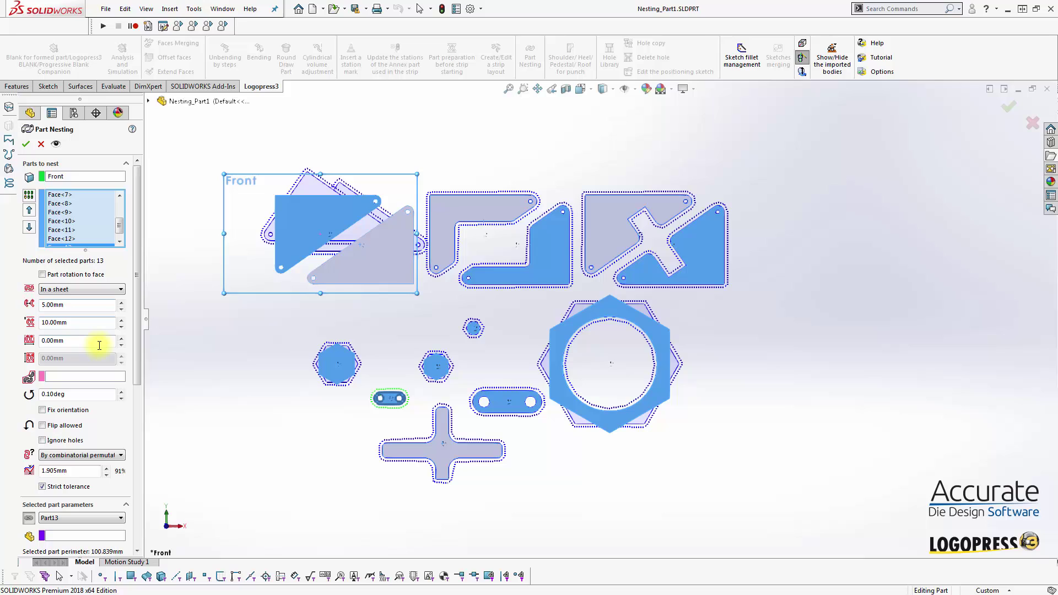
Set the nesting sheet width to 200 mm.
drag(82, 342, 14, 359)
text(200.0)
key(Return)
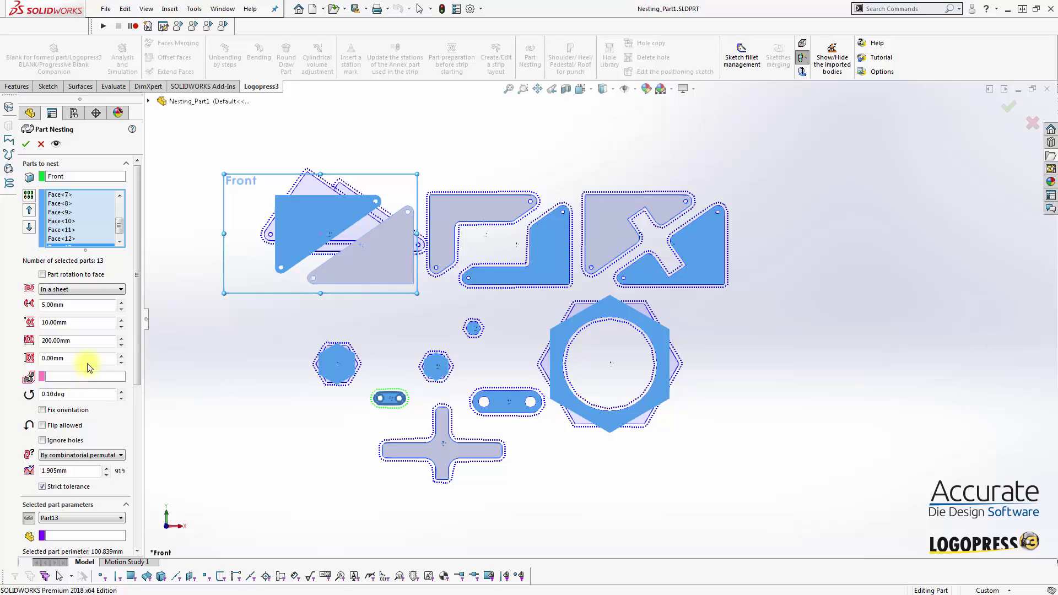
drag(136, 286, 154, 385)
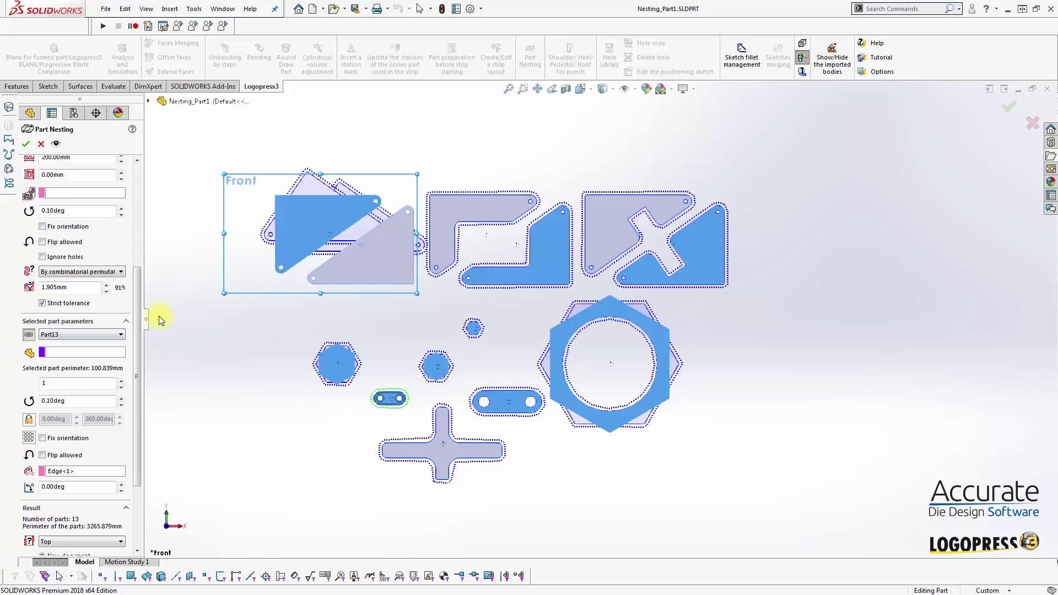
Set the cross-shaped part (Part6) quantity to 5, bringing the total to 17 parts.
scroll(142, 325, up, 1)
scroll(142, 325, down, 2)
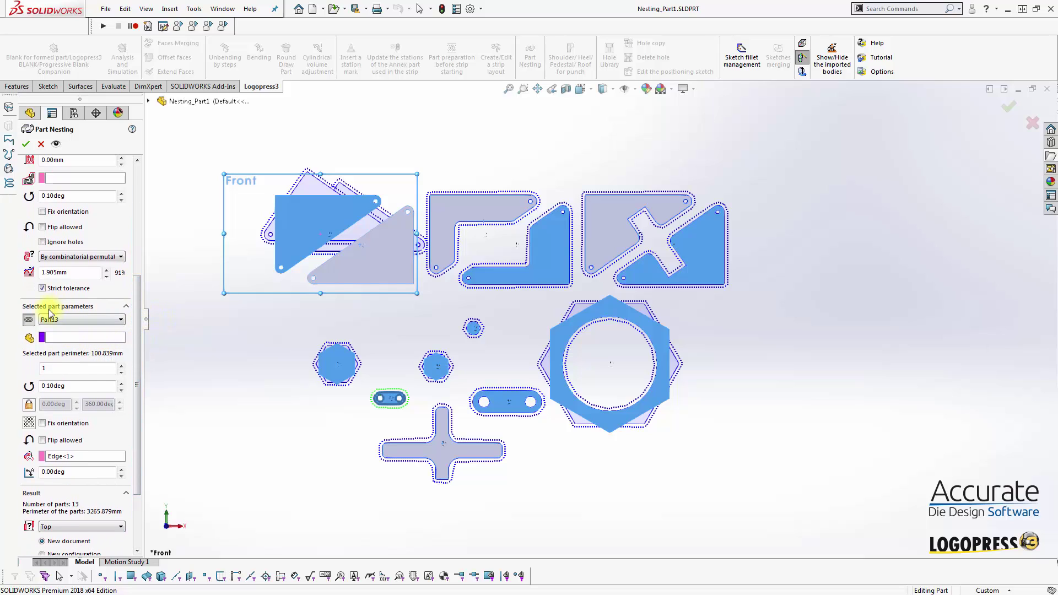
click(70, 334)
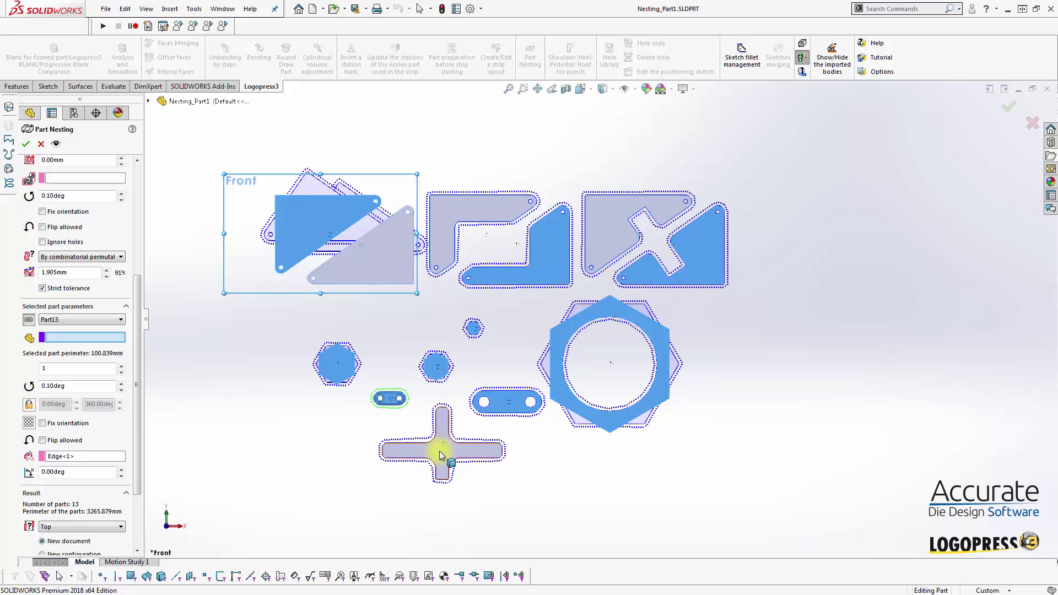
click(439, 451)
double_click(73, 368)
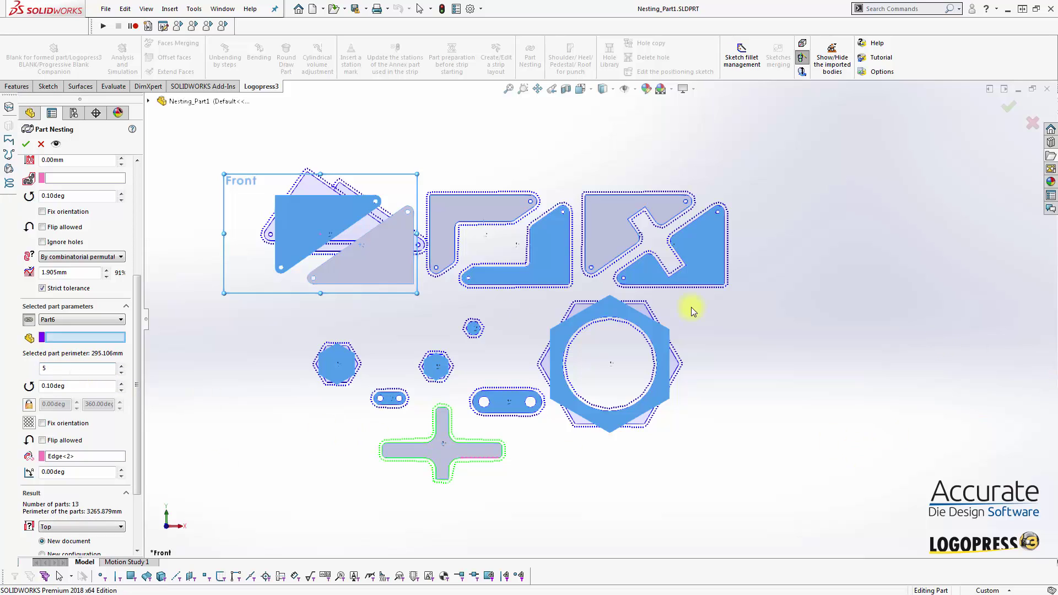
key(Return)
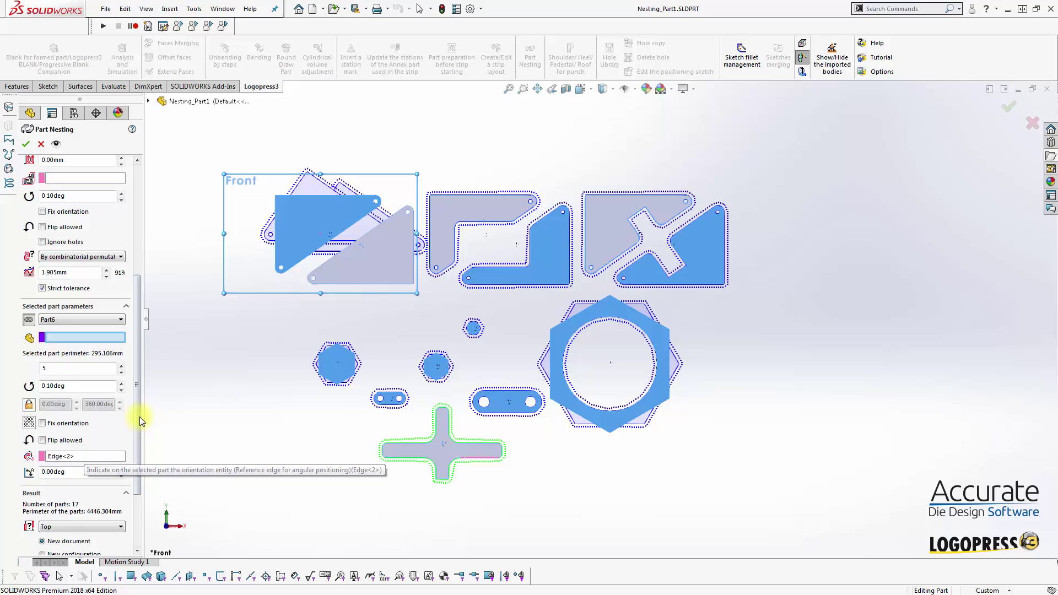
scroll(140, 416, down, 3)
scroll(153, 469, up, 10)
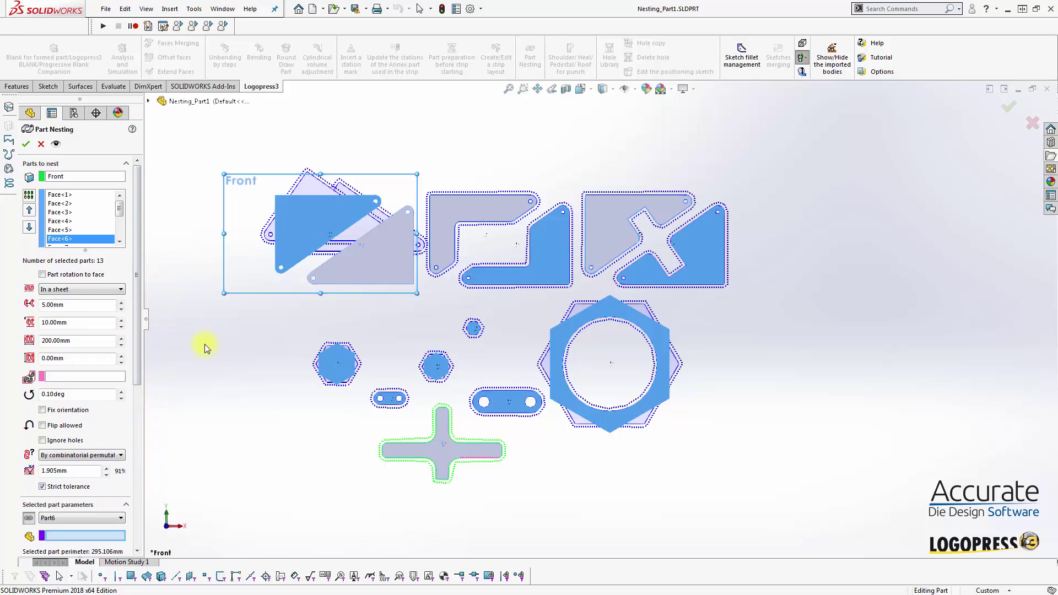
Run the nesting computation and stop it at about 57% material loss (42.66% used).
click(55, 144)
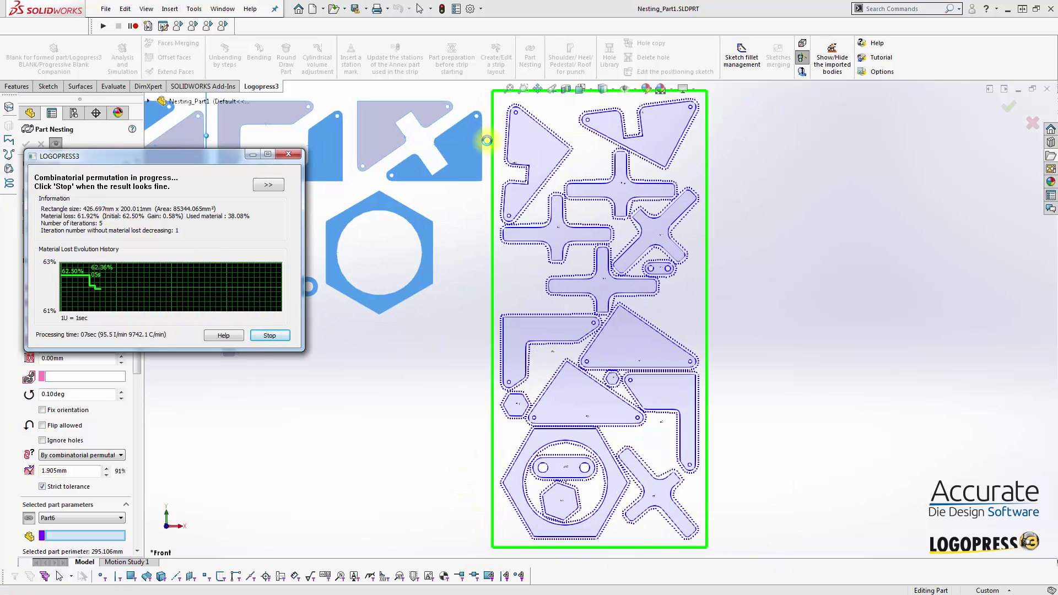
click(507, 89)
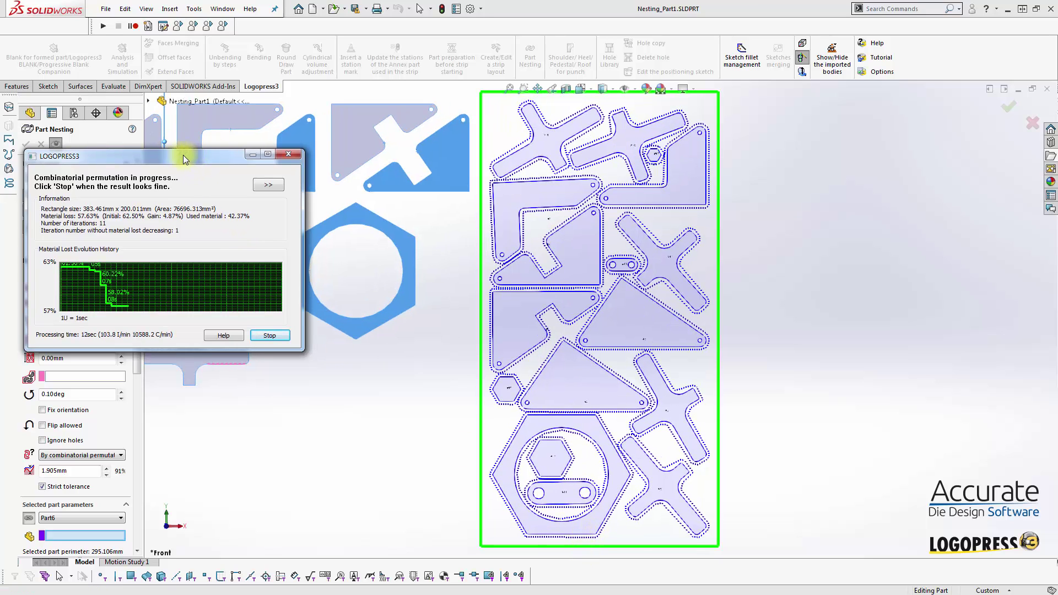
drag(183, 154, 310, 156)
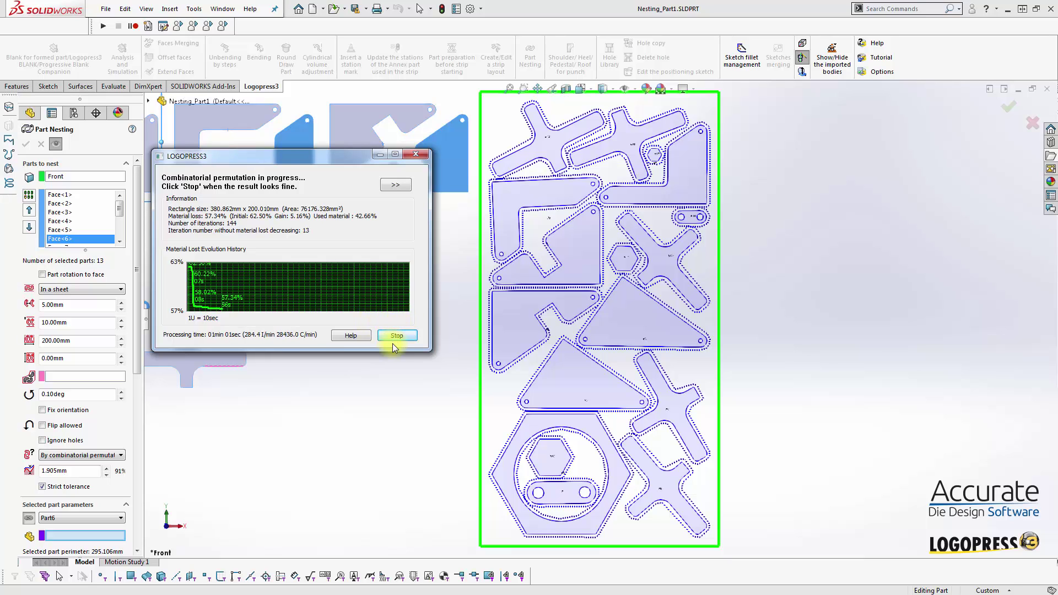
click(390, 335)
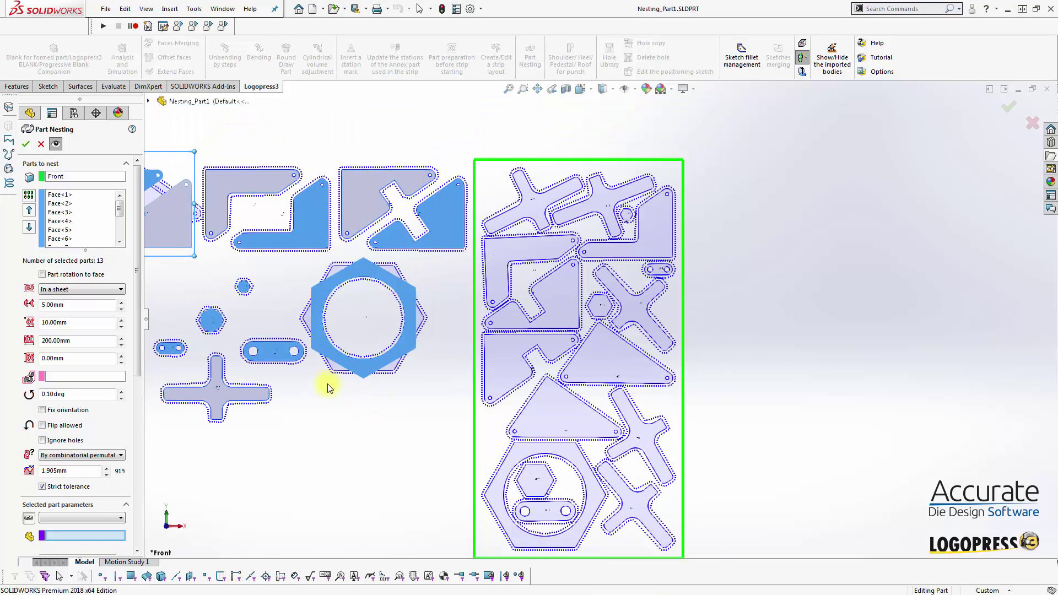
Zoom to fit the nested layout and accept the Part Nesting result.
key(f)
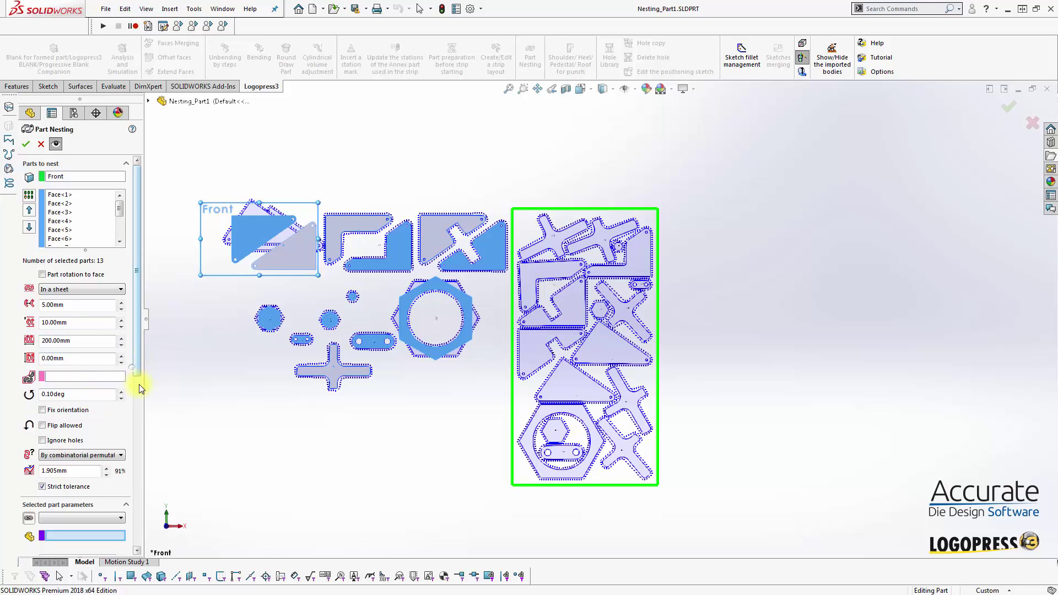
click(26, 144)
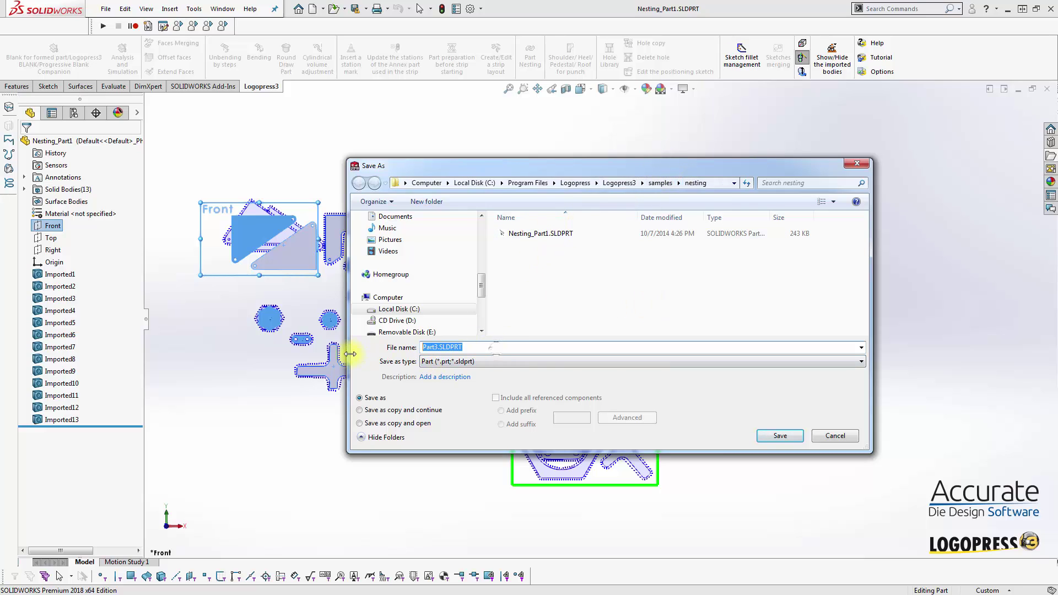
Save the nested layout as the new part 200mmNested.
text(2)
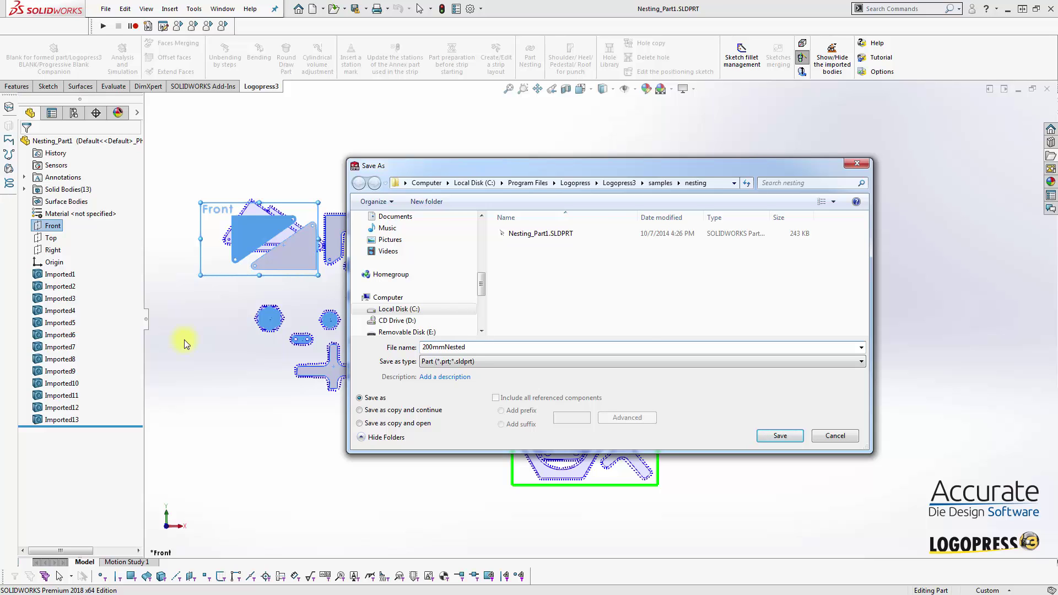
text(00mmNested)
click(780, 436)
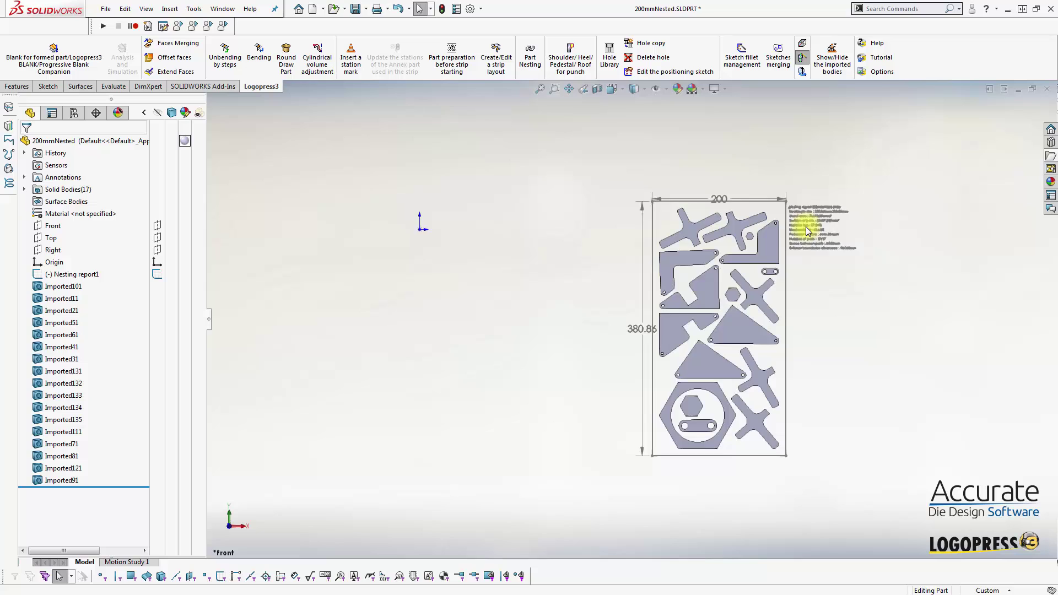
Move the 200 dimension higher above the sheet and the 380.86 dimension further left.
scroll(806, 227, down, 3)
scroll(796, 461, up, 3)
scroll(637, 342, down, 1)
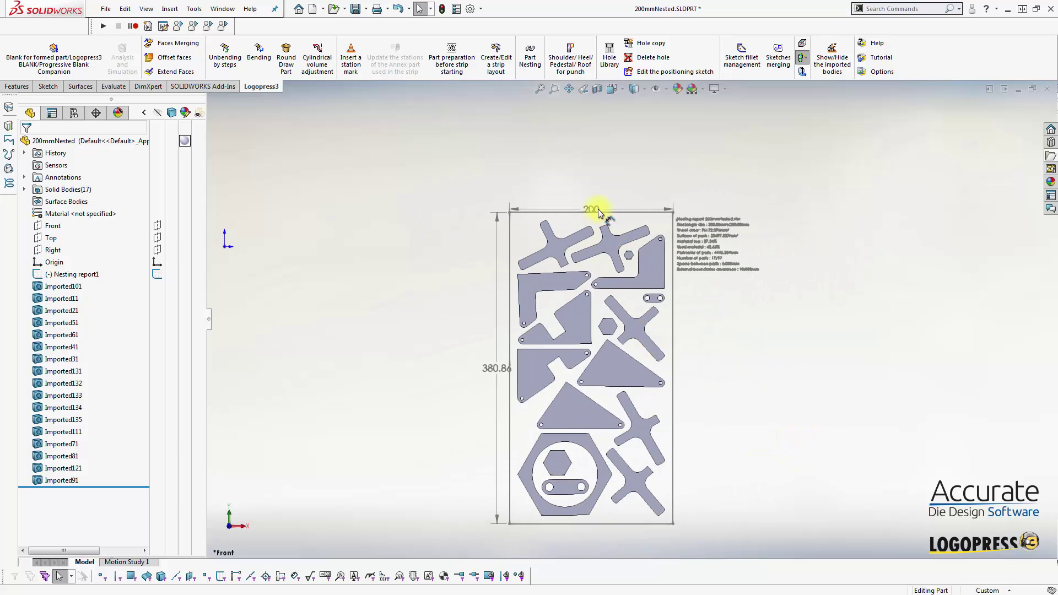
drag(599, 213, 591, 188)
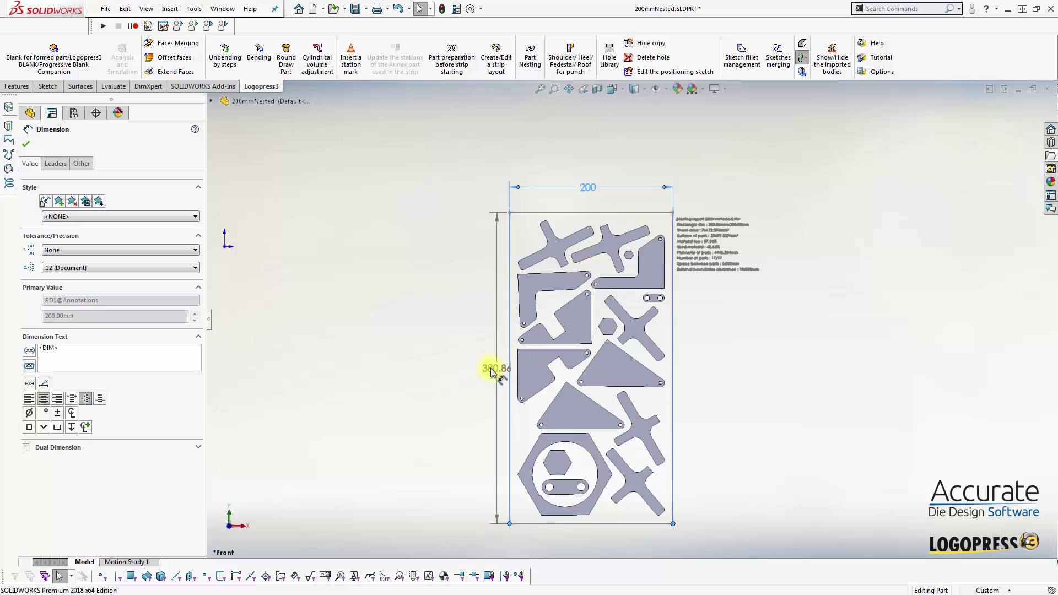
drag(492, 367, 478, 372)
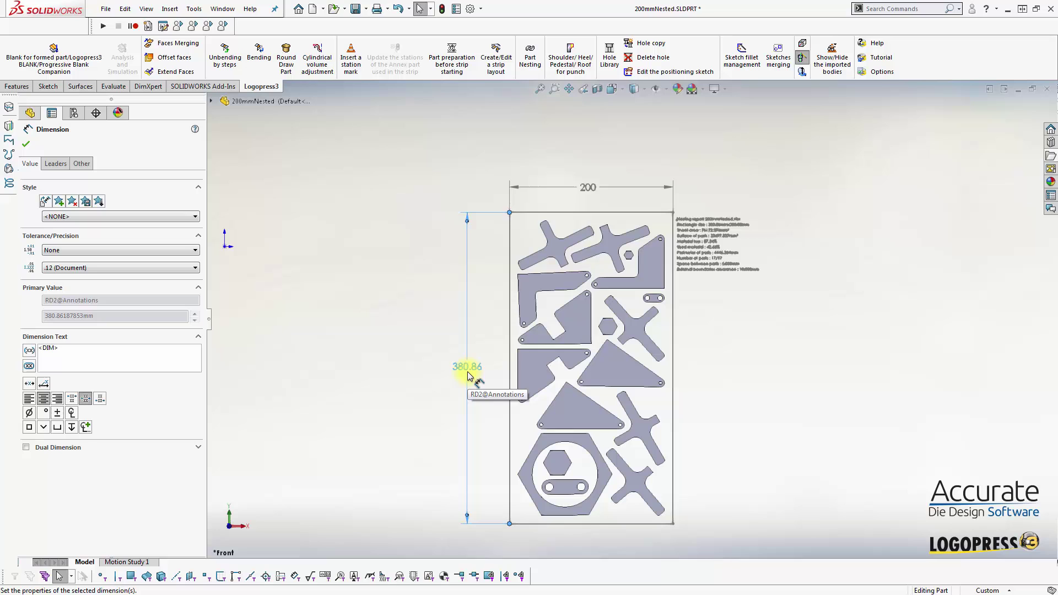
scroll(763, 228, down, 6)
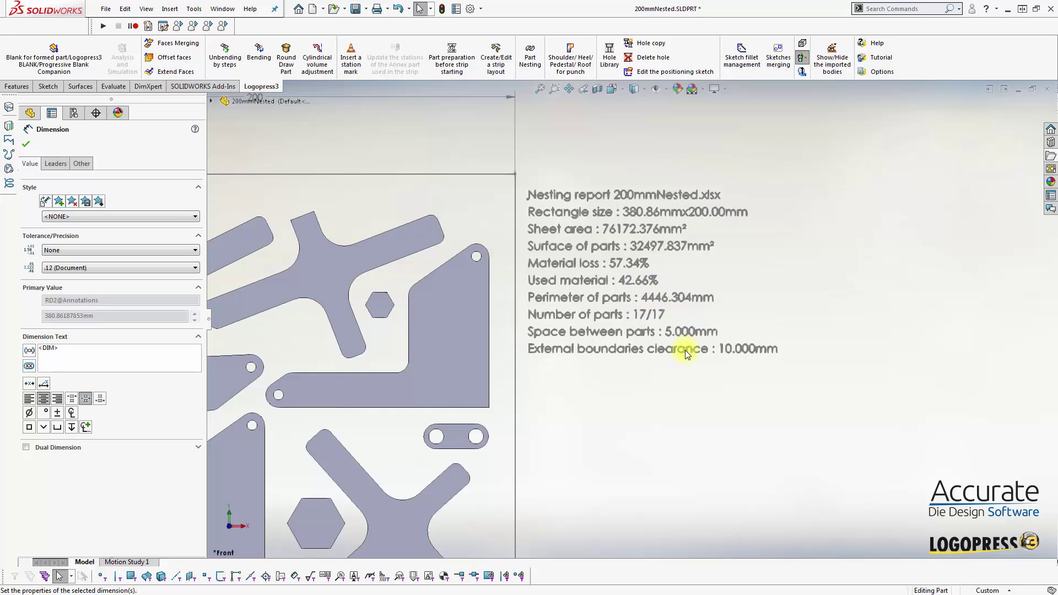
scroll(712, 417, up, 6)
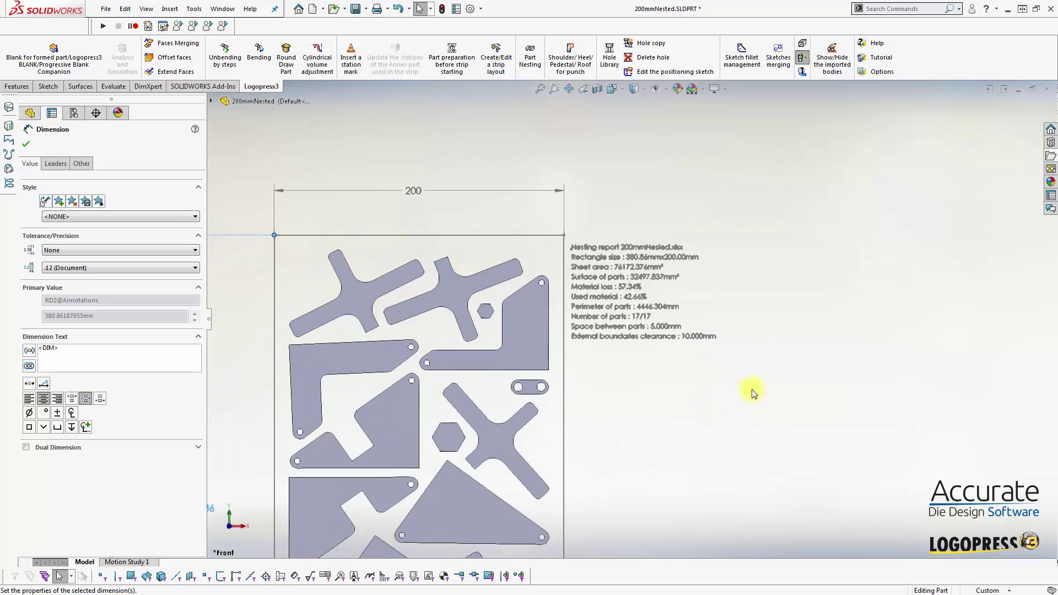
scroll(570, 499, down, 1)
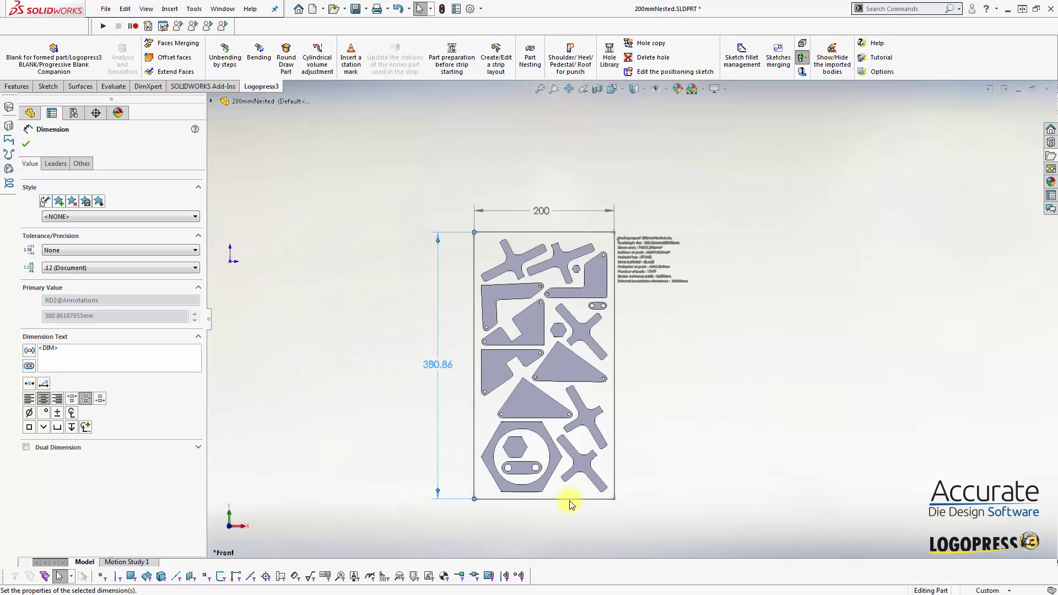